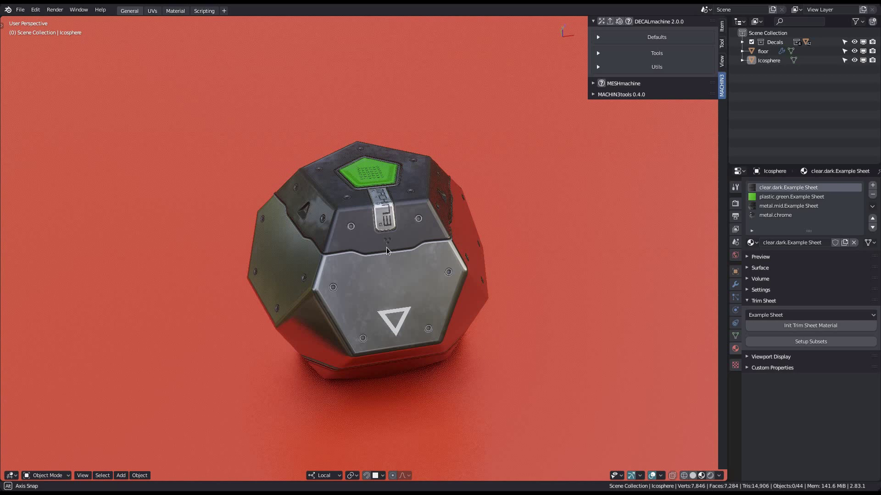
Try deleting the decals from the model and undo the deletion
scroll(386, 246, up, 1)
middle_drag(386, 247, 424, 293)
click(417, 268)
key(d)
key(Delete)
scroll(423, 262, up, 2)
scroll(424, 296, down, 3)
key(ctrl+z)
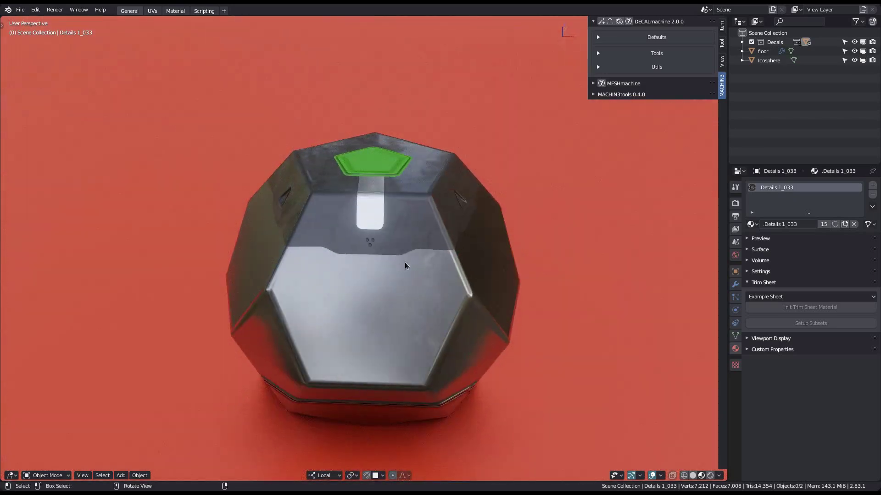
key(alt+a)
middle_drag(400, 259, 414, 288)
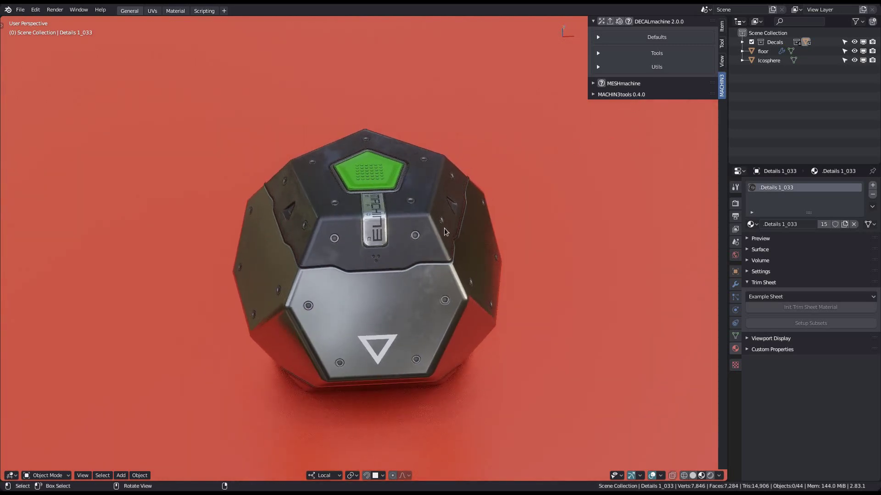
Bring up the MASKS image node properties of a screw decal's material in the Material workspace, with the sidebar widened to show the file path
click(670, 67)
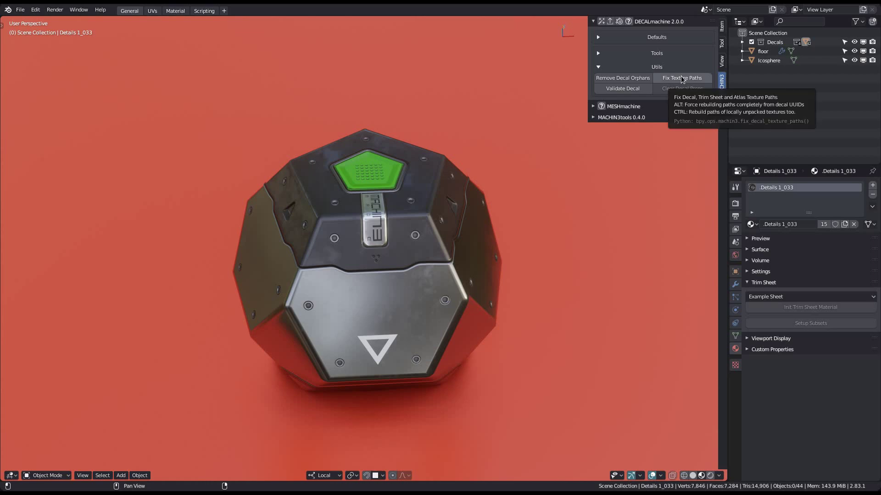
click(415, 236)
key(Pause)
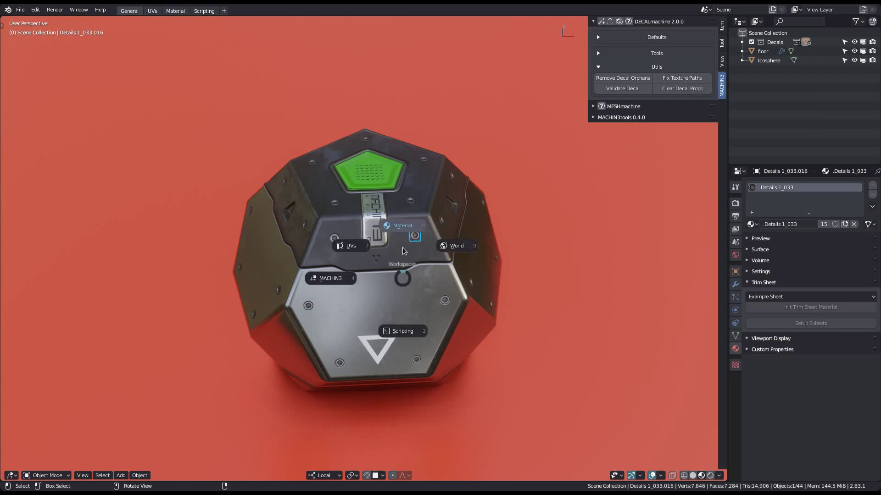
click(406, 227)
middle_drag(409, 276, 388, 318)
click(209, 142)
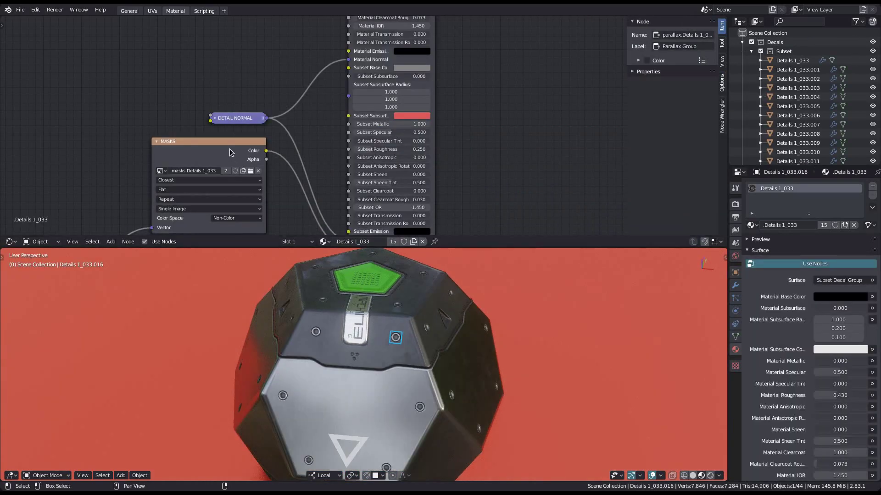
click(633, 88)
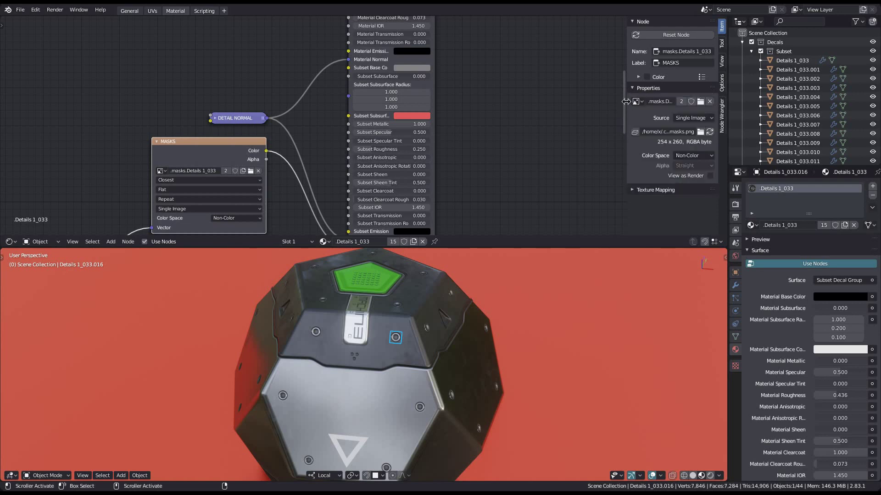
drag(626, 101, 335, 138)
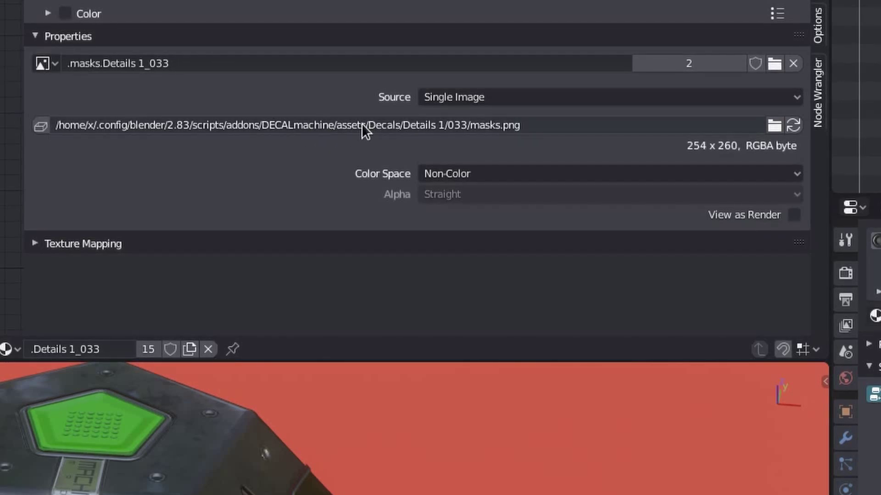
Examine the Decals/Details 1/033/masks.png portion of the texture path and return to the General workspace
click(505, 126)
click(395, 127)
drag(366, 126, 596, 124)
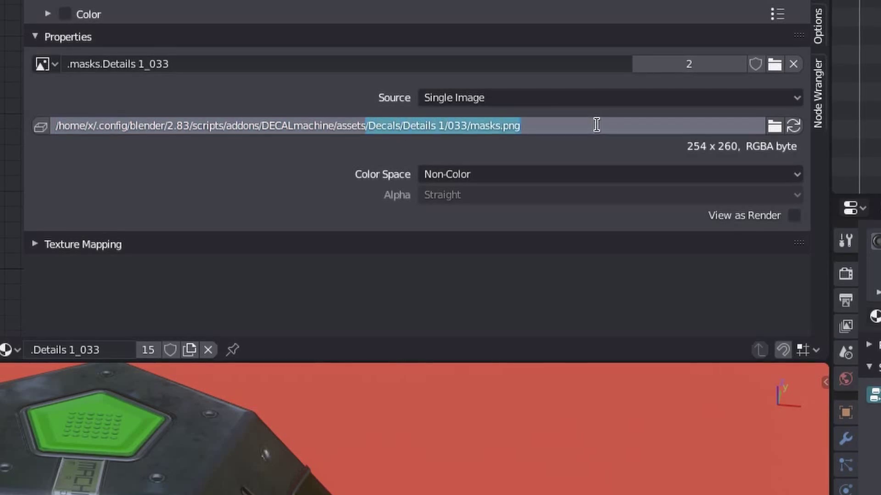
click(429, 127)
key(Escape)
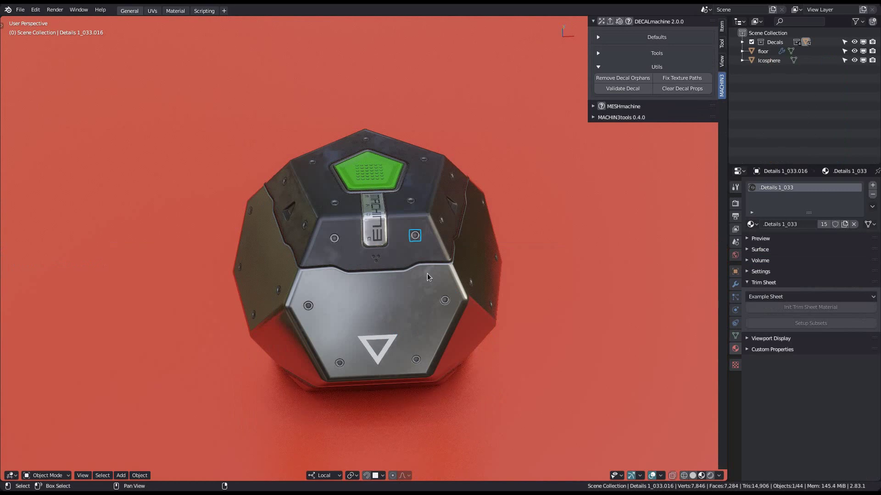
middle_drag(427, 273, 362, 235)
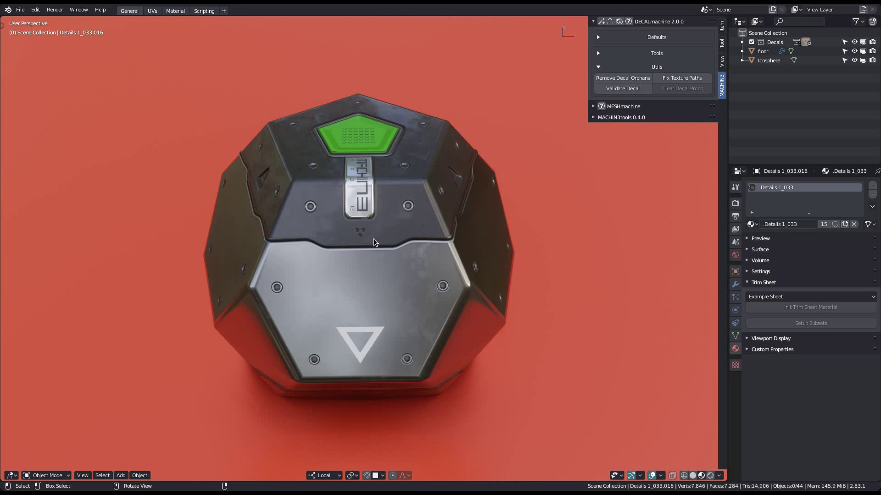
Switch to the terminal file manager and rename the Details 1 folder in DECALmachine's assets/Decals to Renamed Decal Library
key(alt+Tab)
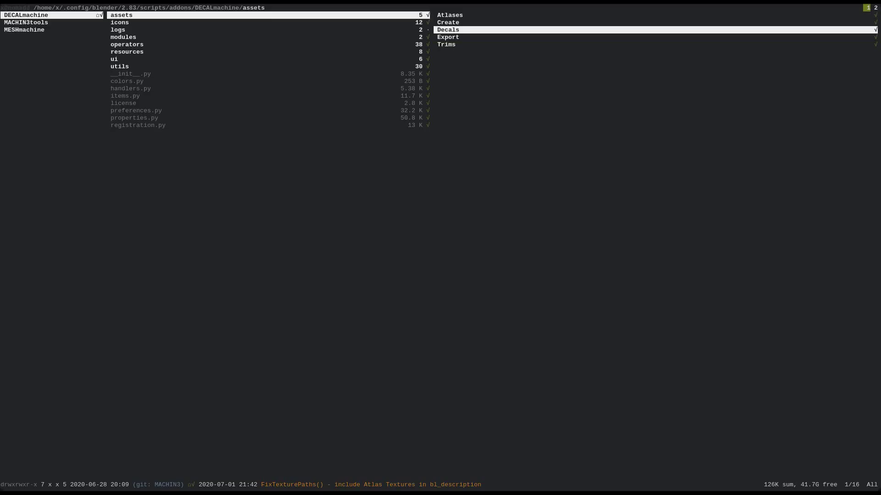
key(l)
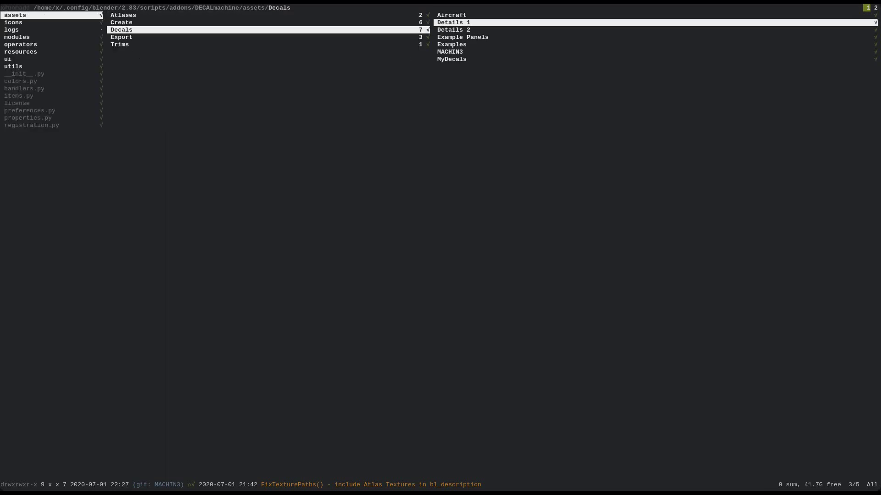
key(l)
key(a)
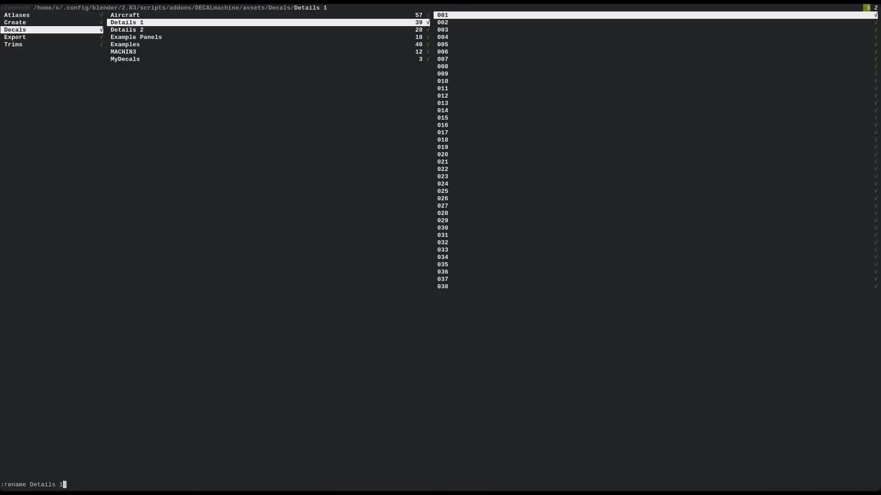
key(ctrl+w)
text(Renamed De)
key(BackSpace)
text(cal)
key(BackSpace)
key(BackSpace)
key(BackSpace)
text(ecal Library)
key(Return)
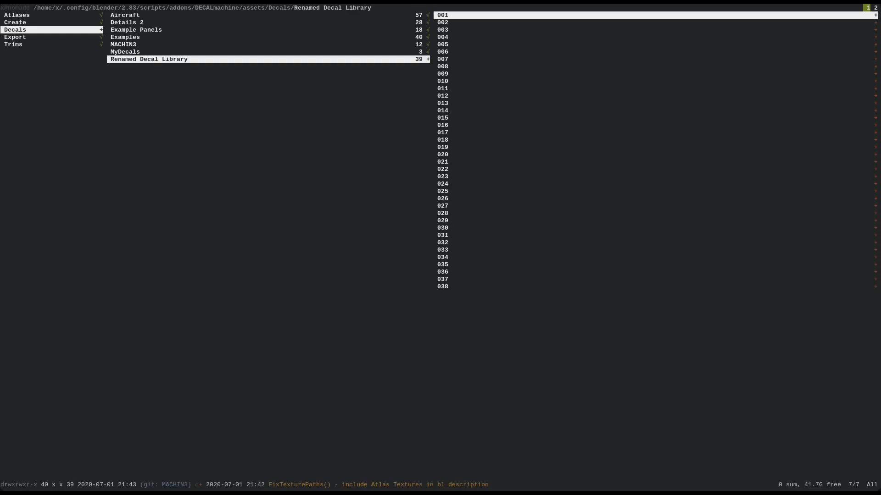
Rename the 001 decal folder inside the MACHIN3 library to 001_Renamed_MACHIN3_Decal
key(k)
key(k)
key(l)
text(A)
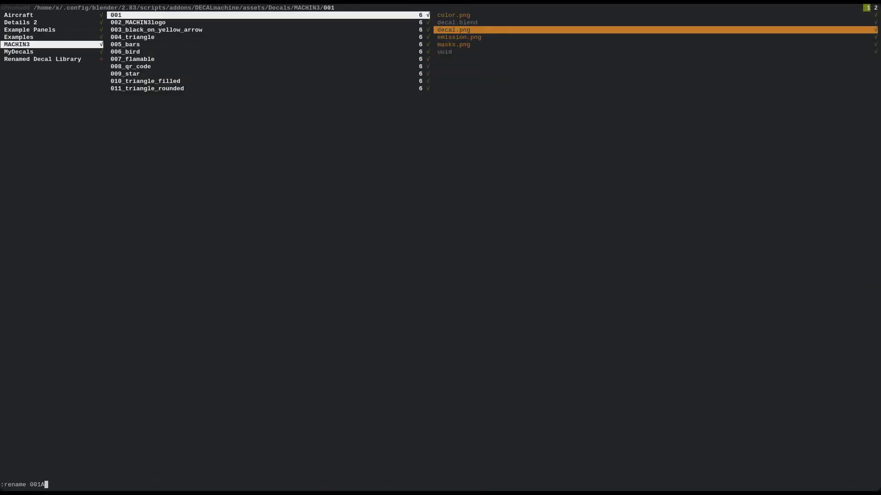
text(_Renamed_MACHIN§)
key(BackSpace)
key(BackSpace)
text(3_Deacl)
key(BackSpace)
key(BackSpace)
key(BackSpace)
text(cal)
key(Return)
Rename the Example Sheet folder in the Trims assets to Renamed Sheet
key(h)
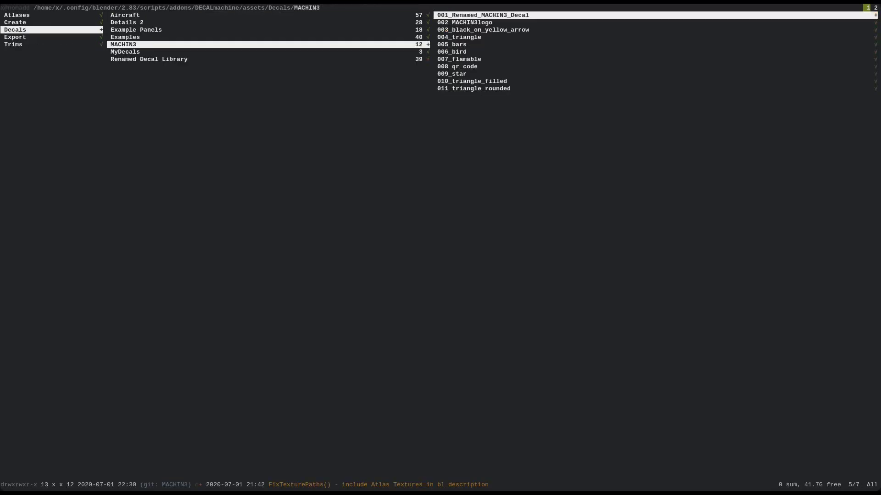
key(h)
key(j)
key(j)
key(l)
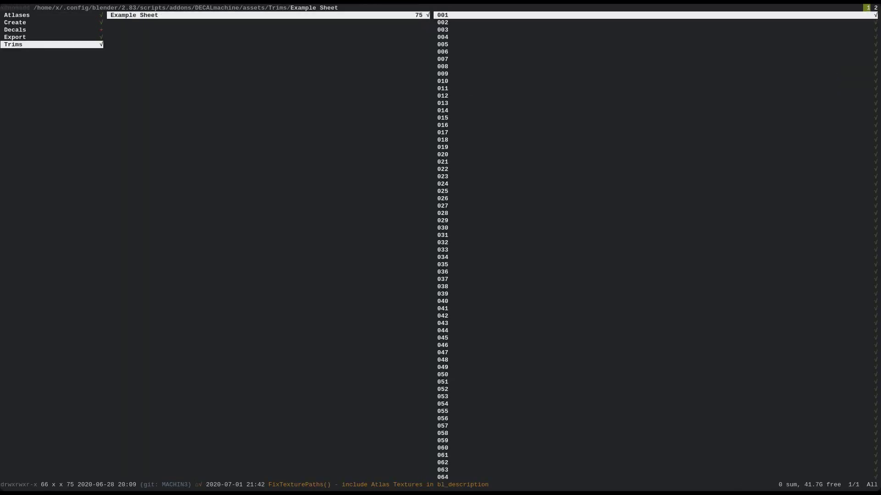
key(l)
key(h)
key(a)
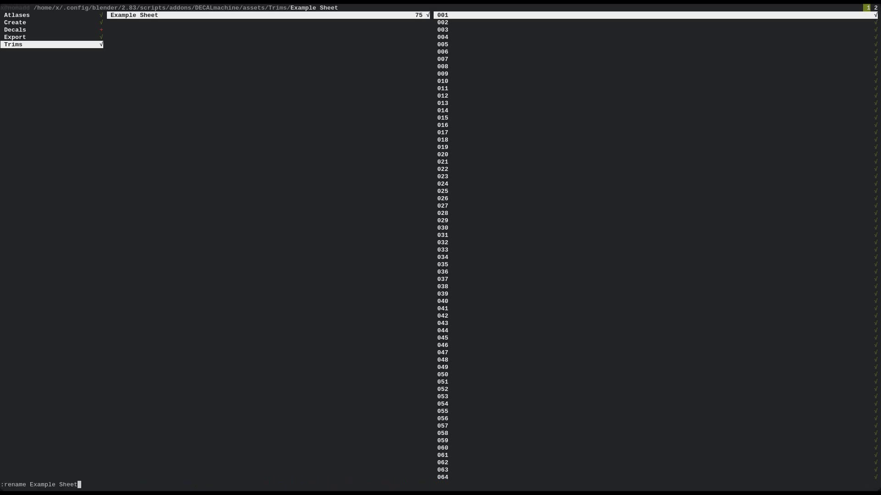
key(Left)
key(Left)
key(Left)
key(Left)
key(Left)
key(ctrl+w)
text(Renamed)
key(Return)
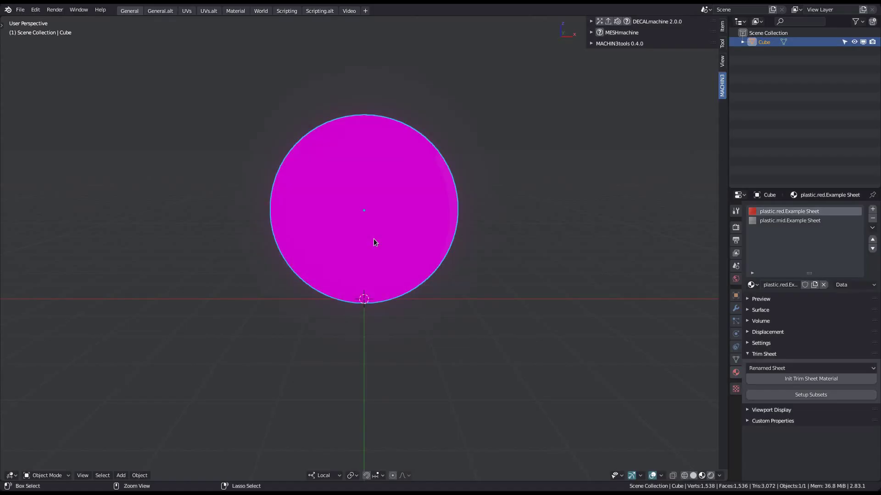
Return to Blender and examine the textures and materials of the screw decal, the icosphere and the floor in the reopened scene
key(z)
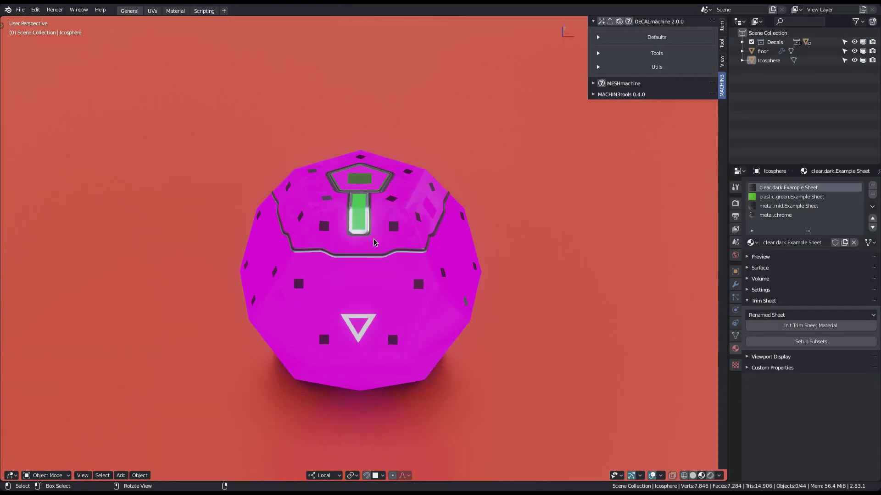
middle_drag(374, 242, 407, 320)
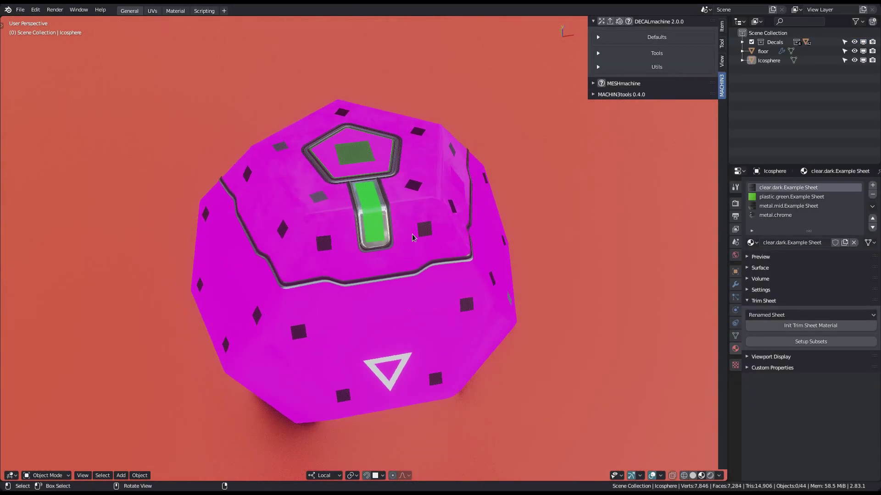
click(424, 230)
middle_drag(433, 260, 408, 262)
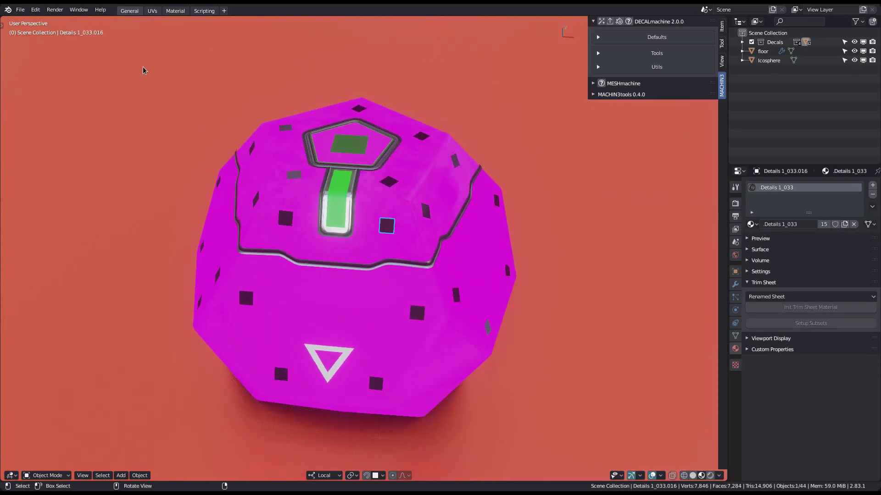
middle_drag(368, 243, 337, 235)
click(305, 309)
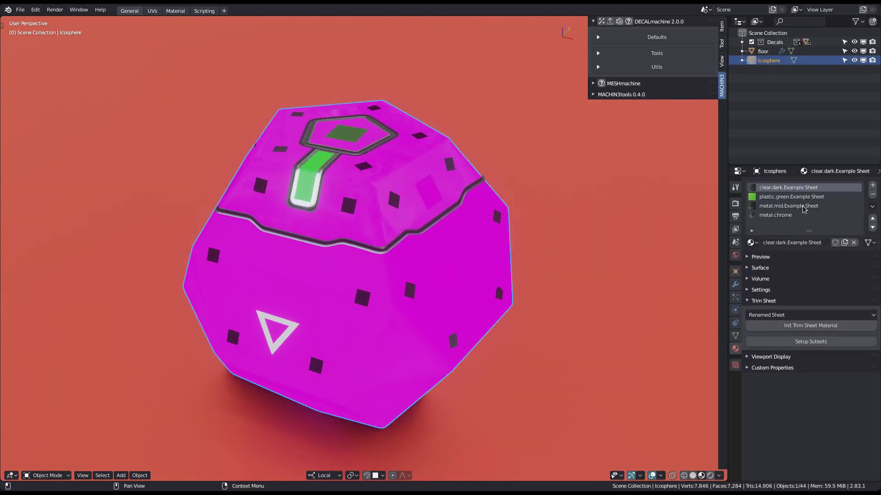
mouse_move(385, 264)
middle_down()
mouse_move(404, 297)
mouse_move(419, 285)
mouse_move(359, 276)
mouse_move(424, 273)
mouse_move(372, 269)
middle_up()
click(375, 288)
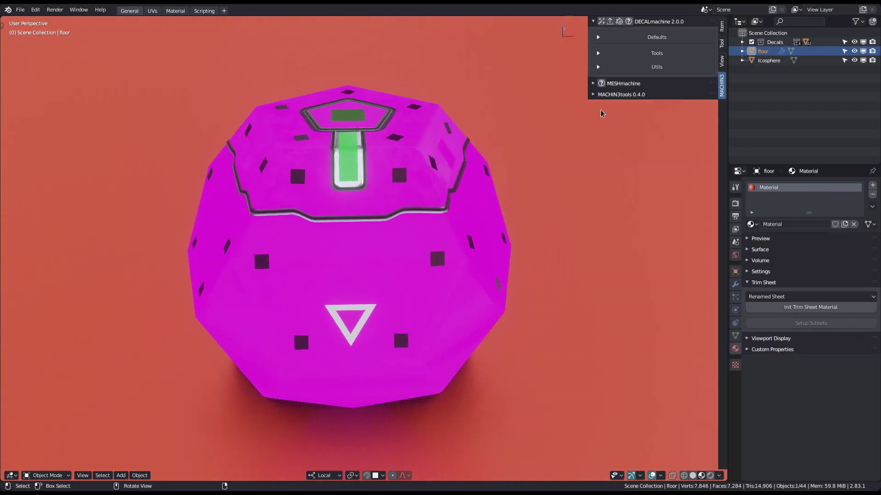
Run Fix Texture Paths from the DECALmachine utilities and check the old and new paths in the terminal log
click(655, 66)
shift+middle_drag(516, 98, 510, 87)
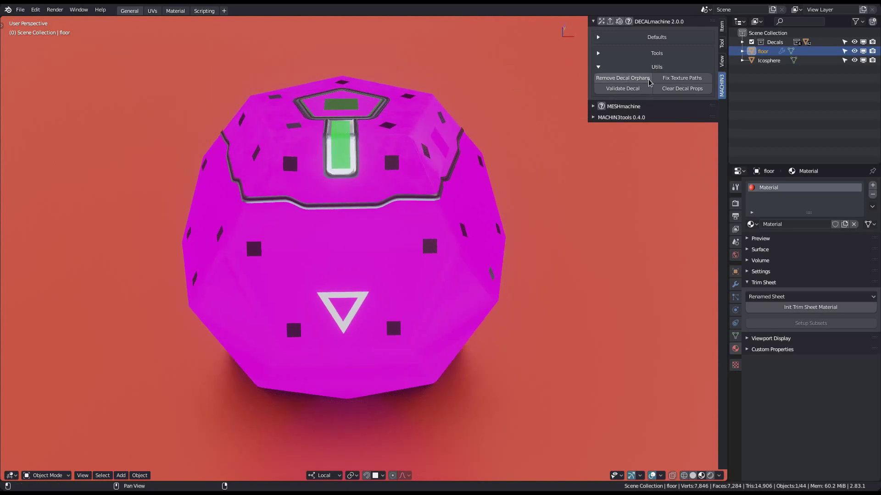
click(688, 79)
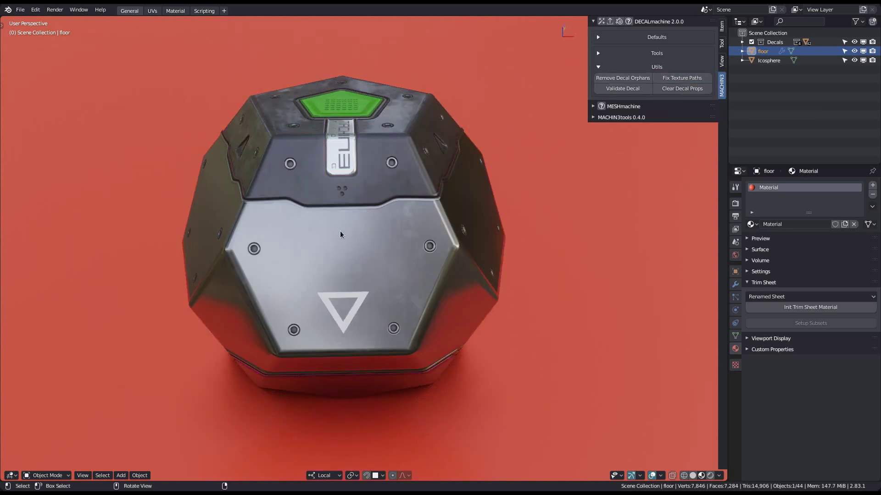
key(alt+Tab)
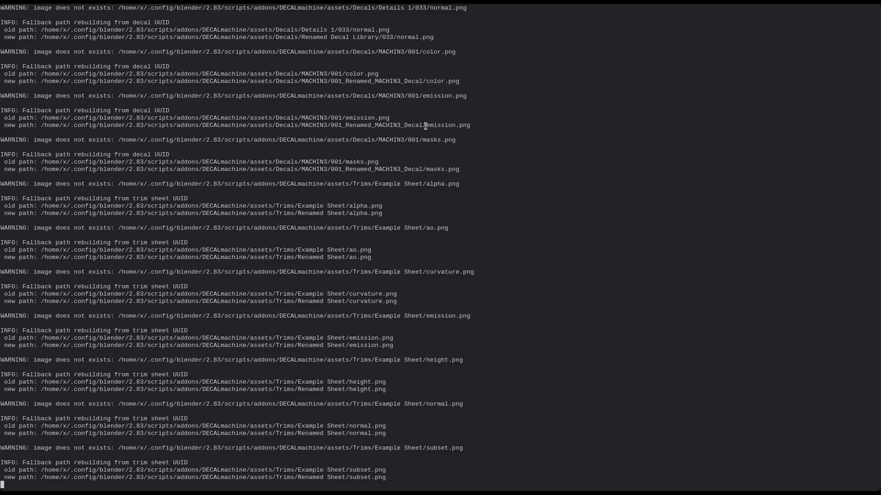
key(alt+Tab)
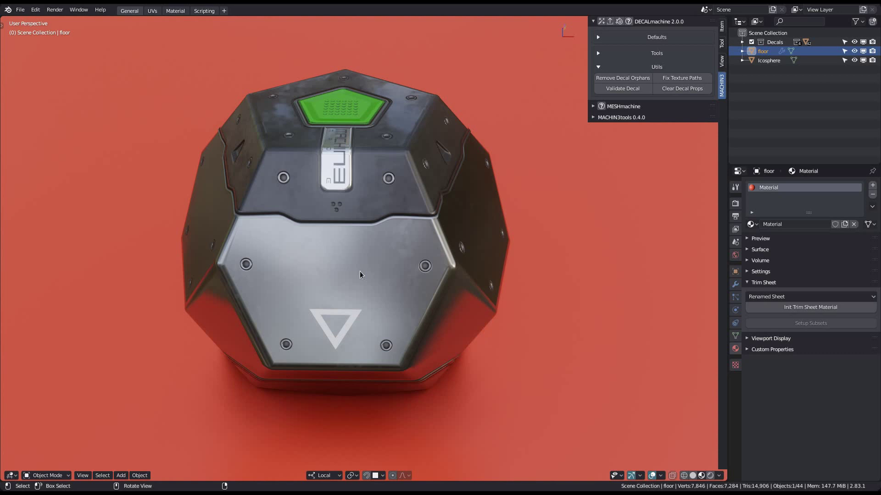
Select the icosphere and examine the names of its trim sheet materials
click(360, 275)
scroll(362, 261, up, 3)
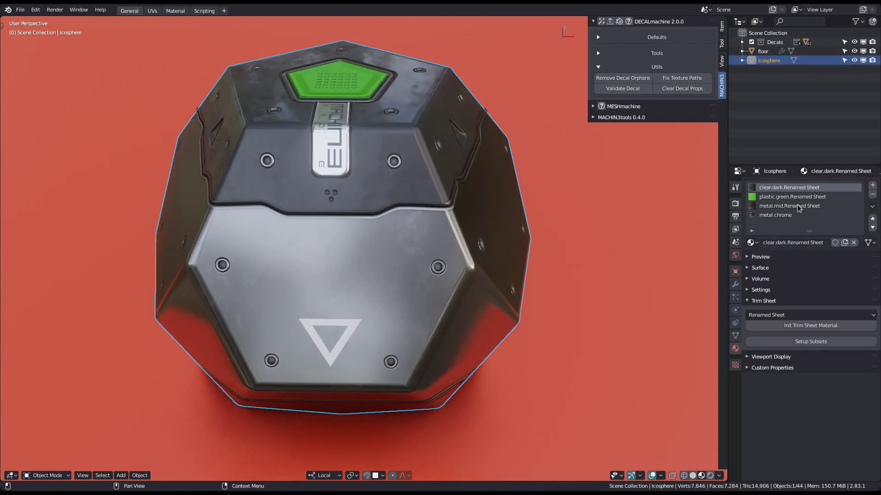
middle_drag(303, 270, 339, 248)
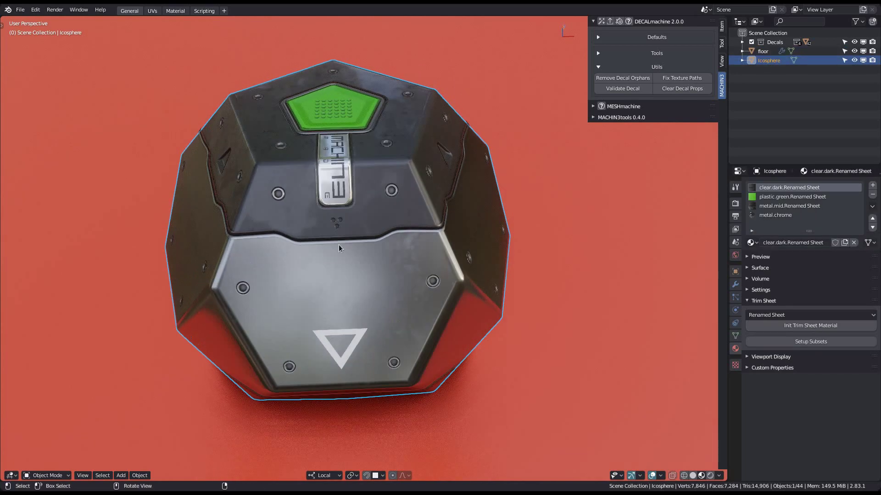
Select the screw decal beside the MACHIN3 label and inspect its properties with Validate Decal
scroll(349, 254, up, 2)
click(384, 170)
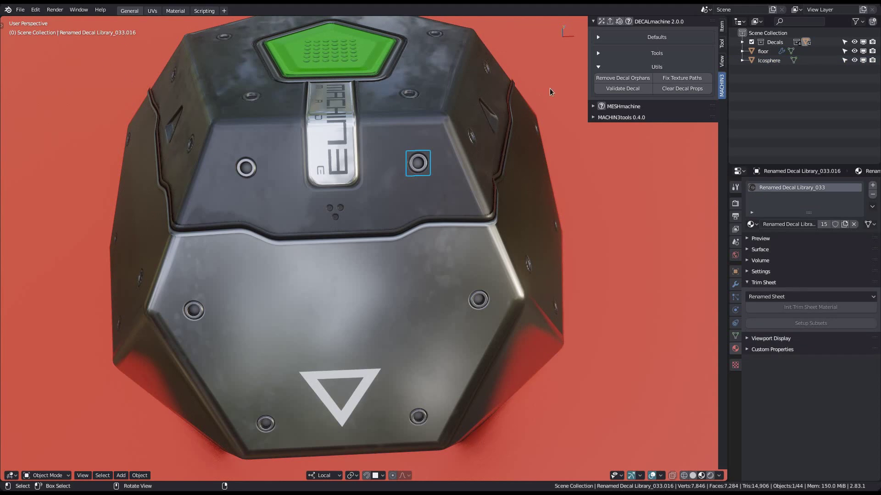
click(613, 90)
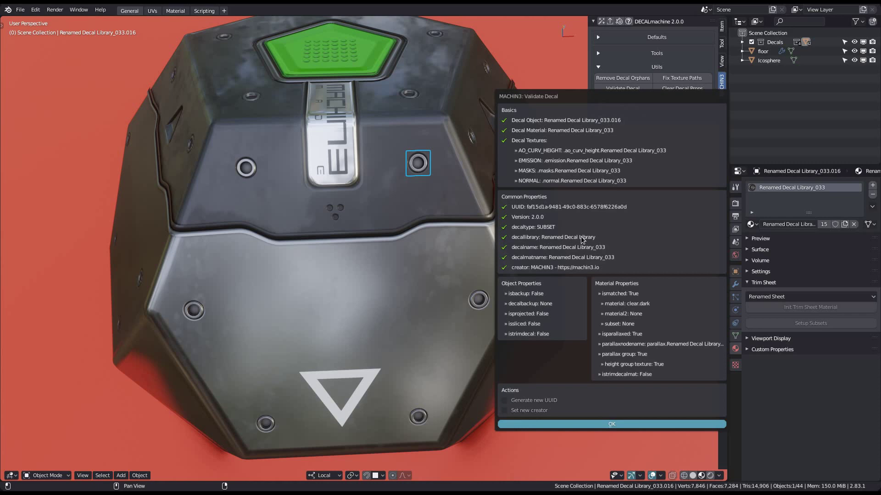
Select the MACHIN3 label decal and examine its object and material names
scroll(360, 230, down, 1)
mouse_move(359, 230)
middle_down()
mouse_move(380, 222)
mouse_move(372, 224)
middle_up()
click(360, 206)
scroll(333, 229, up, 4)
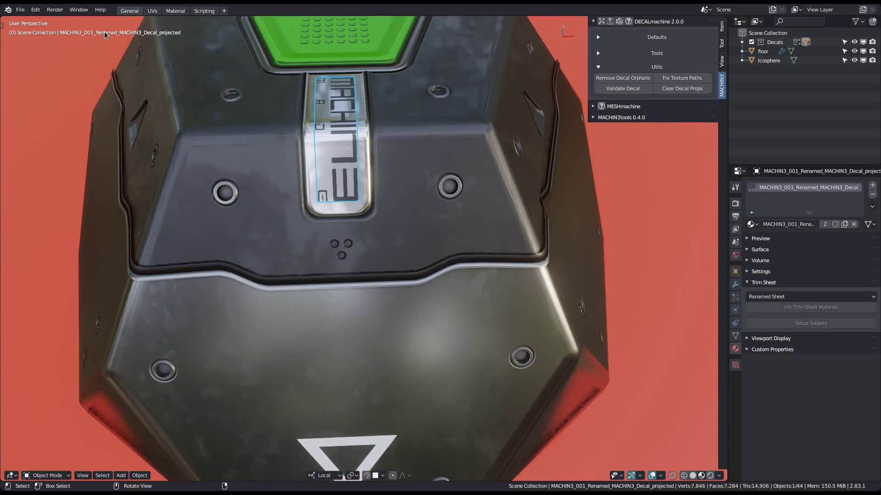
middle_drag(89, 42, 134, 37)
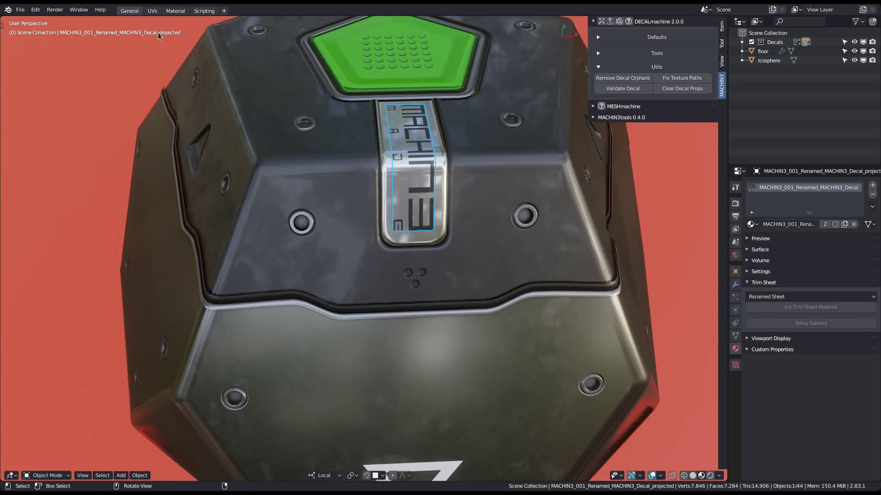
scroll(383, 211, down, 3)
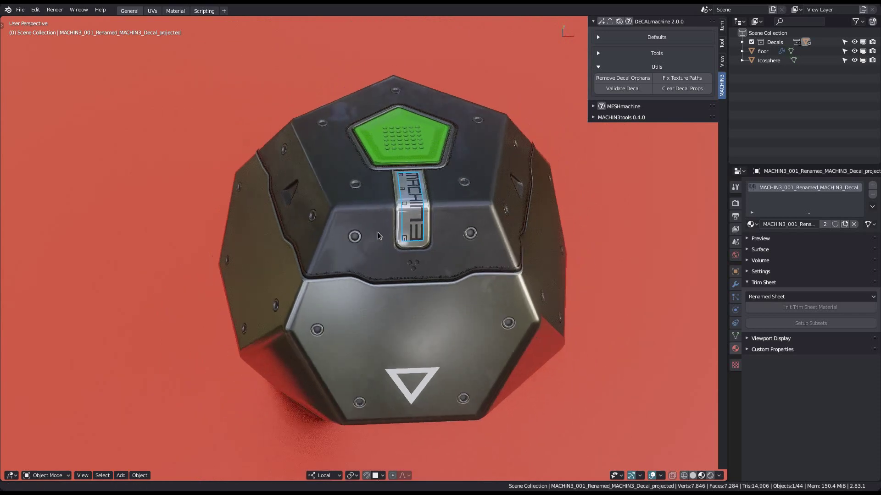
Deselect everything with the DECALmachine Defaults settings expanded, and save the blend file incrementally as 11_fix_texture_paths_001.blend
shift+middle_drag(378, 232, 324, 219)
key(alt+a)
mouse_move(377, 271)
middle_down()
mouse_move(343, 236)
mouse_move(359, 238)
mouse_move(359, 255)
mouse_move(362, 244)
mouse_move(371, 256)
middle_up()
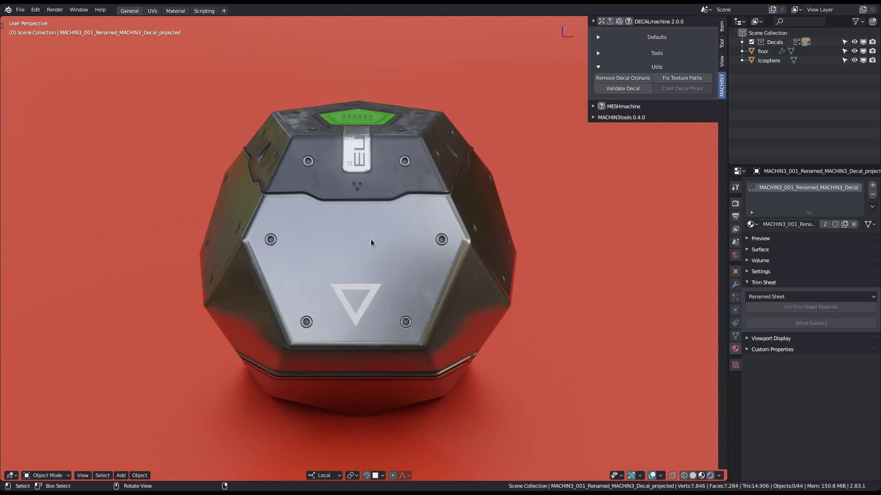
click(626, 67)
click(640, 37)
shift+middle_drag(393, 248, 353, 232)
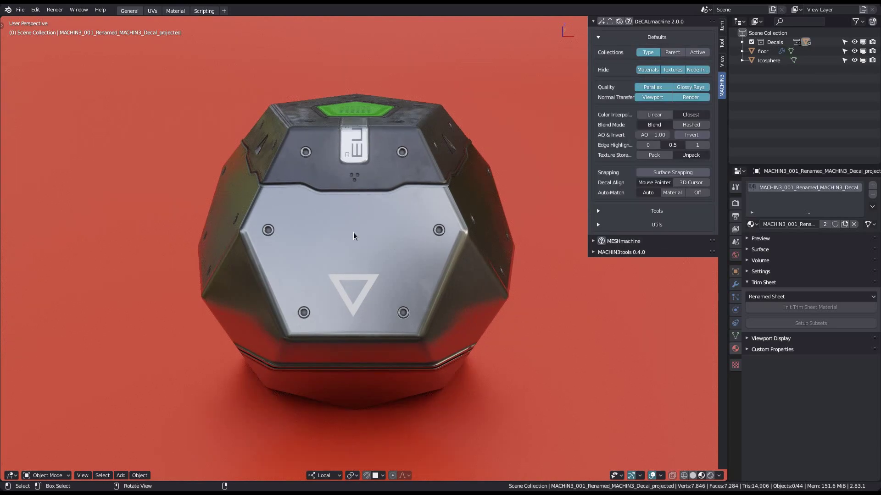
key(ctrl+s)
click(392, 267)
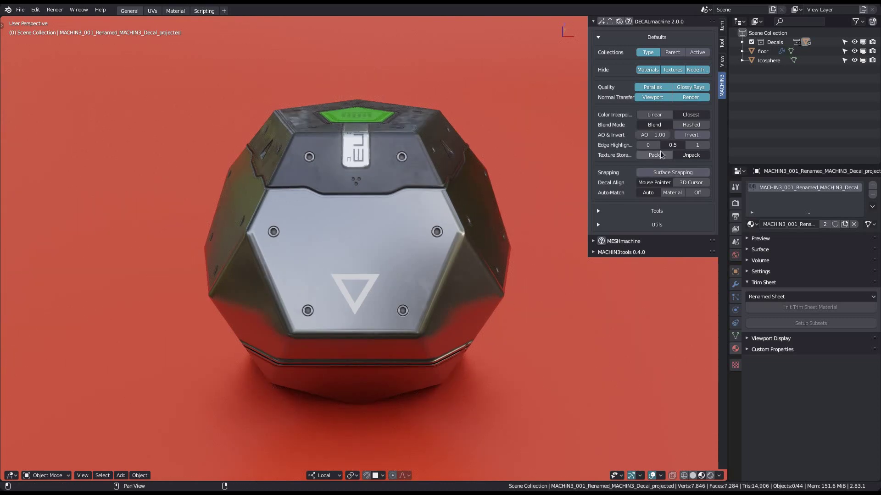
Set texture storage to Pack for the decal and trim sheet textures and check the packing entries in the terminal log
key(alt+Tab)
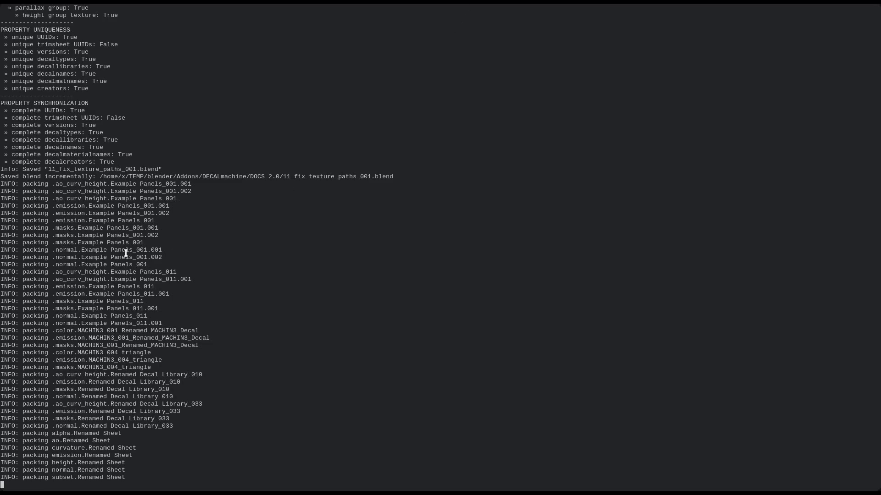
drag(29, 252, 133, 469)
key(alt+Tab)
Unpack the decal and trim sheet textures locally, relative to the blend file, and check the local paths in the terminal log
middle_drag(387, 221, 406, 289)
middle_drag(518, 218, 524, 219)
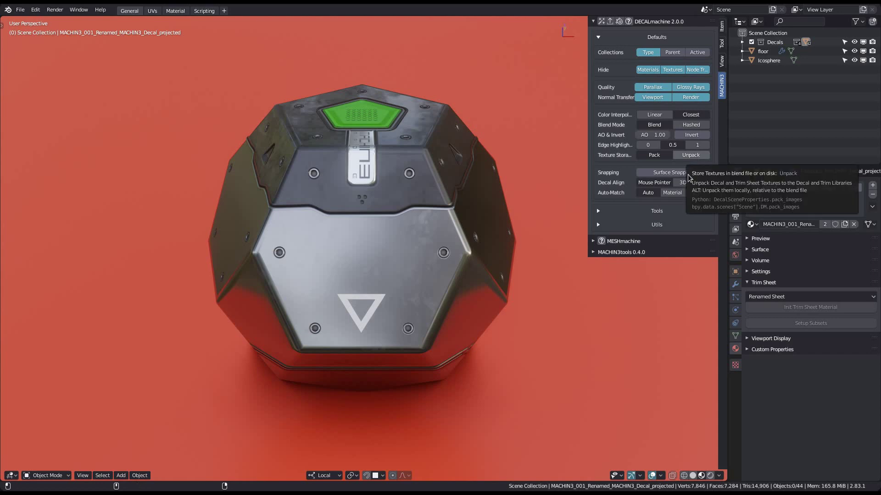
key(alt+Tab)
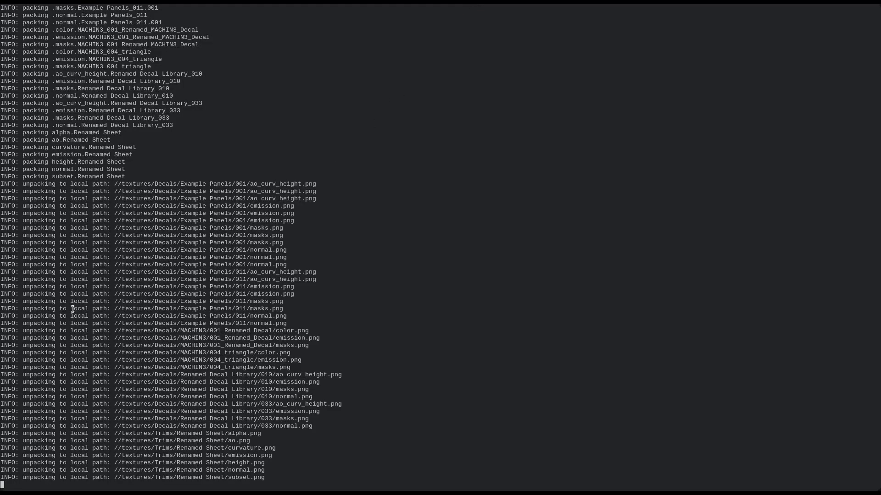
drag(114, 309, 249, 473)
click(249, 473)
key(alt+Tab)
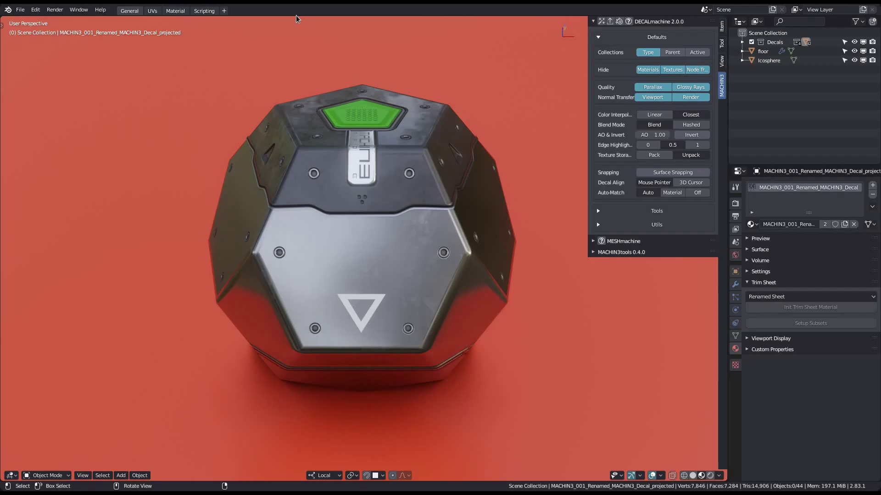
Inspect the image file path of the COLOR texture node in the MACHIN3 label decal's material
key(ctrl+Page_Down)
key(ctrl+Page_Down)
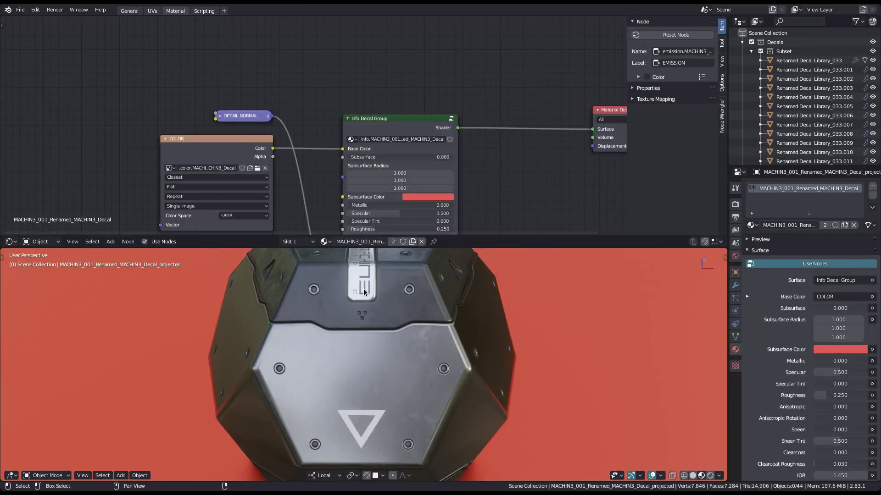
shift+middle_drag(365, 292, 367, 261)
click(232, 160)
click(645, 87)
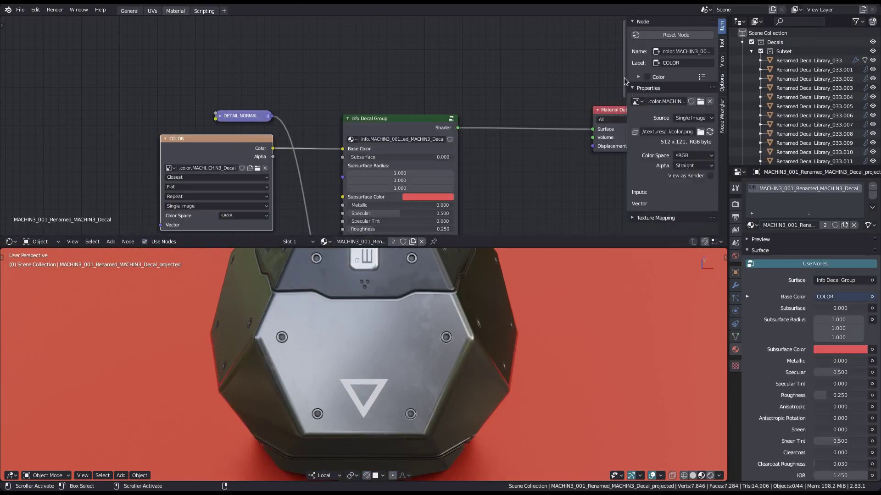
drag(627, 78, 339, 91)
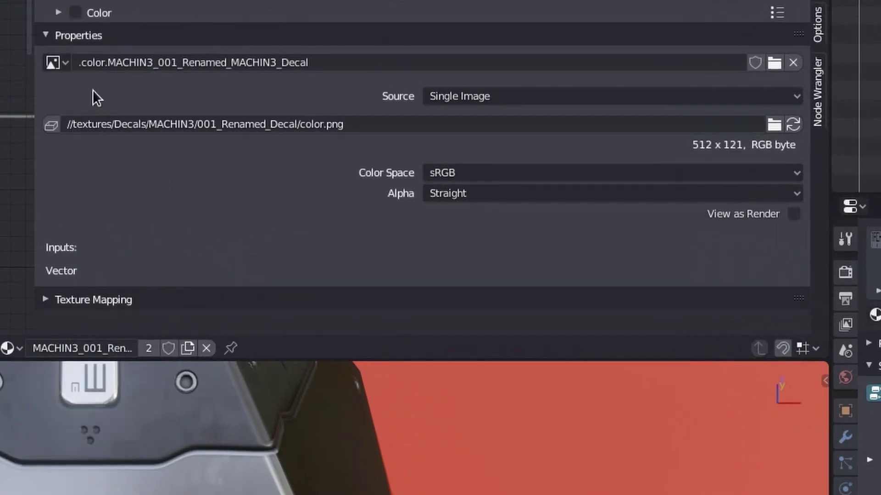
shift+middle_drag(35, 436, 2, 477)
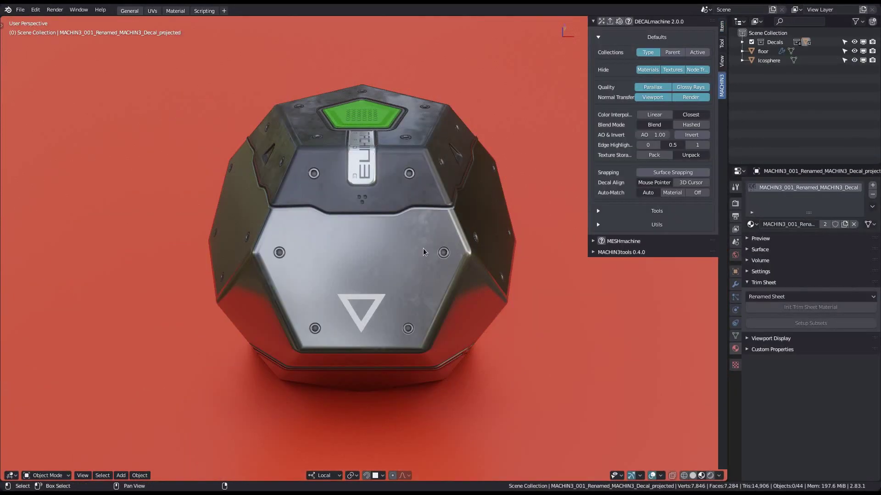
Expand the DECALmachine utilities that contain Fix Texture Paths
click(635, 225)
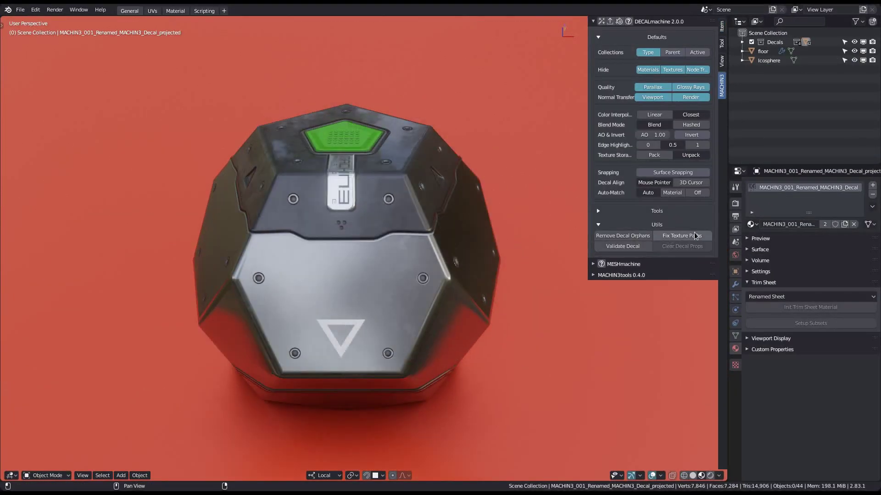